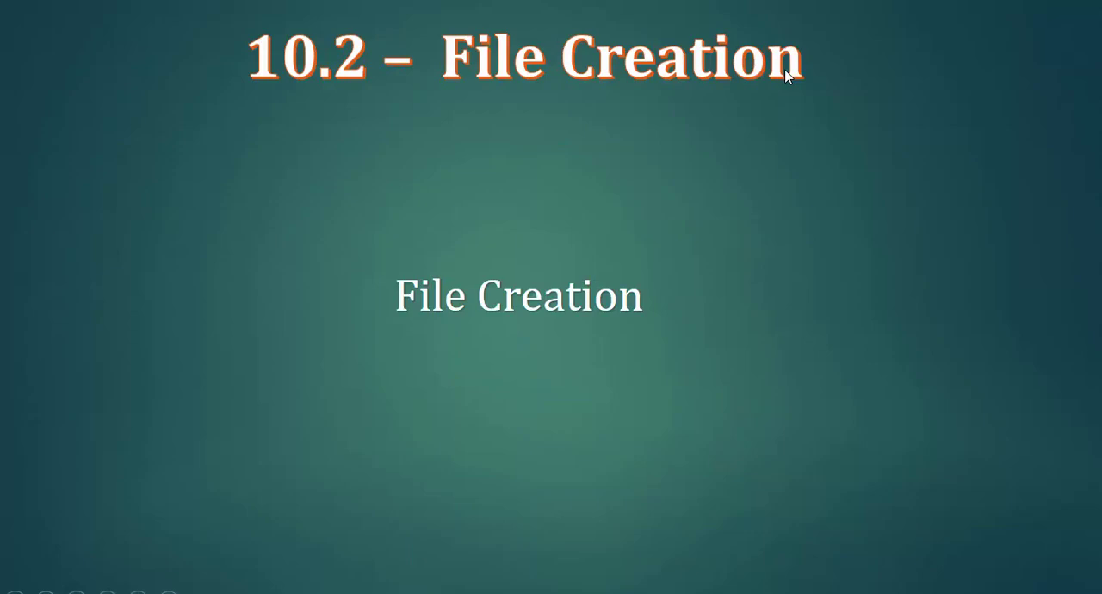
Exit the slideshow after the '10.2 – File Creation' slide.
{"action": "key", "text": "Escape"}
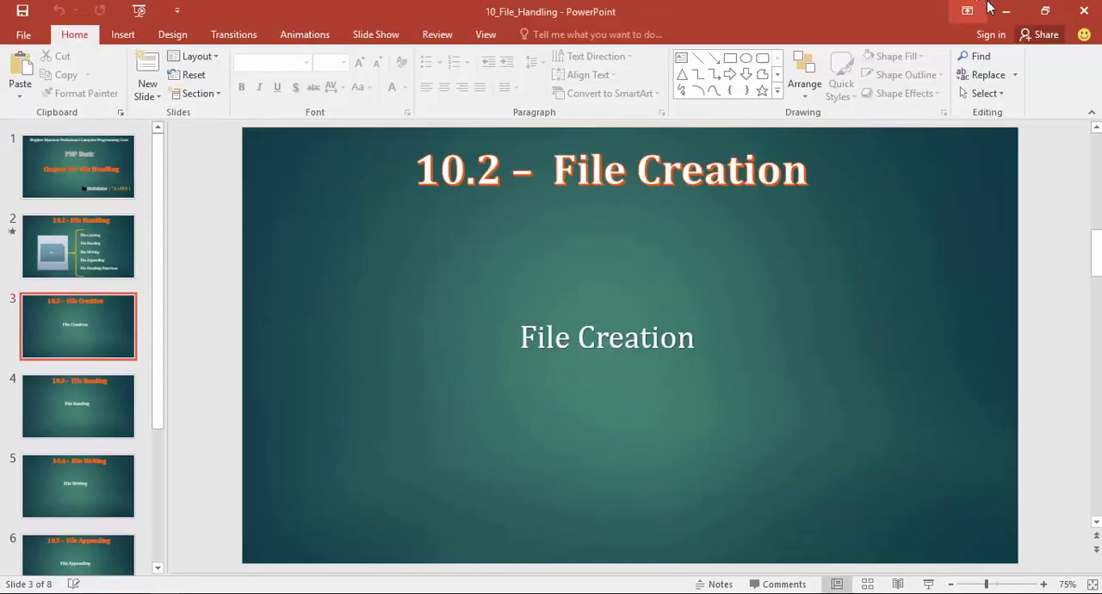
Replace index.php's code with a PHP block containing $file = "myTestFile.txt";.
{"action": "left_click", "coordinate": [1014, 8]}
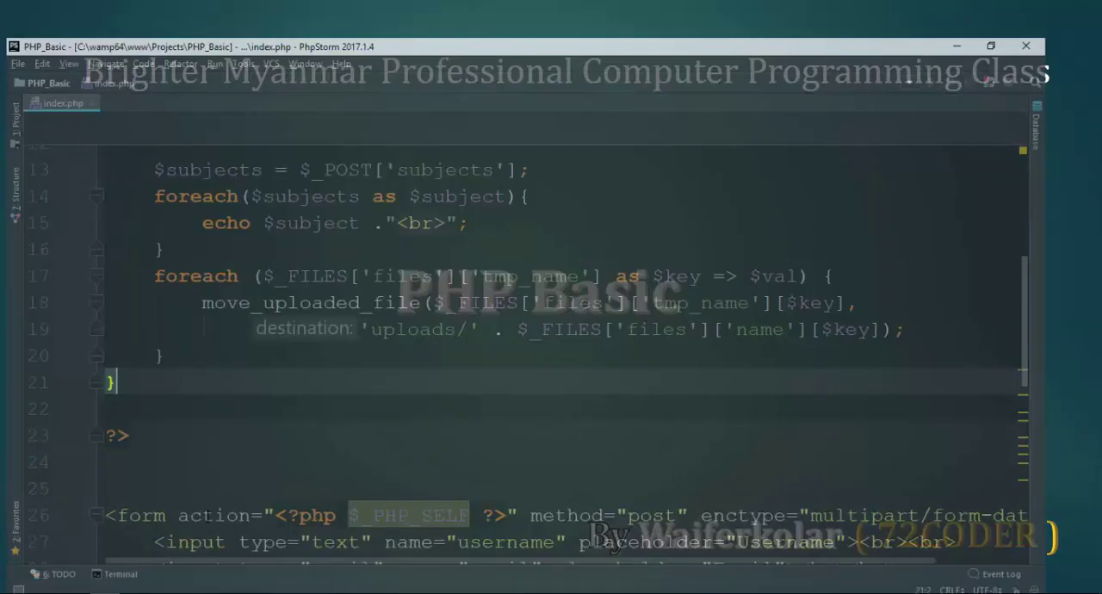
{"action": "scroll", "coordinate": [291, 371], "scroll_direction": "down", "scroll_amount": 4}
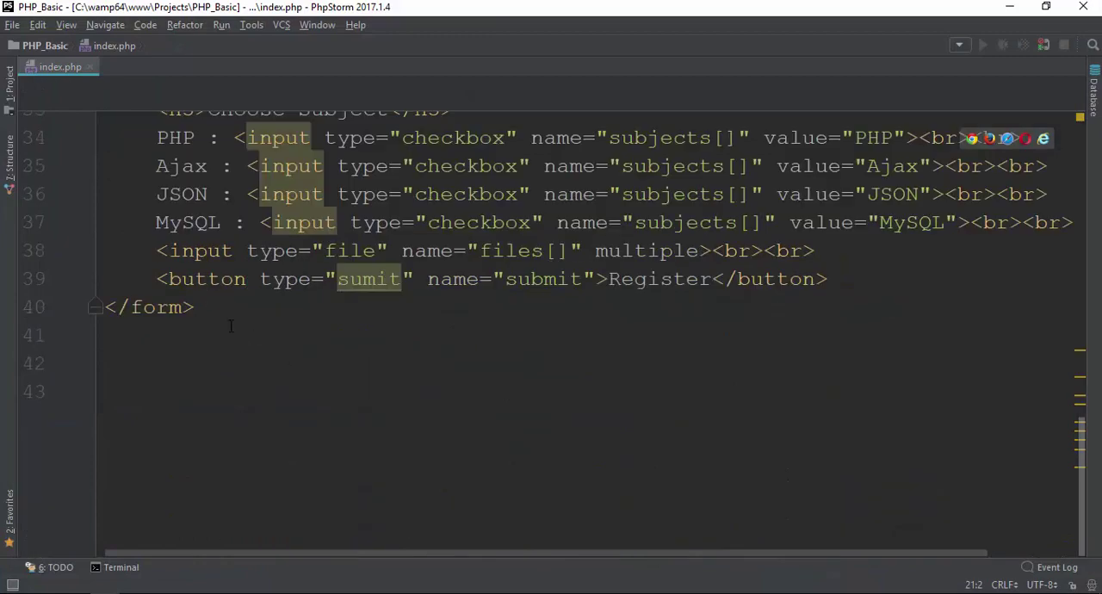
{"action": "left_click_drag", "start_coordinate": [231, 336], "coordinate": [40, 7]}
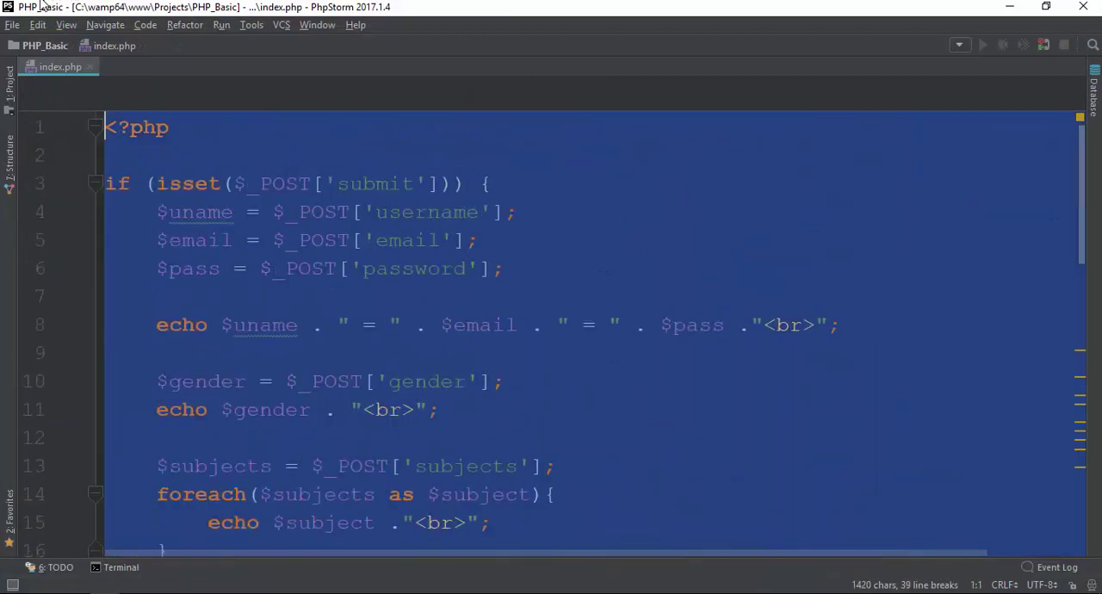
{"action": "type", "text": "<?php"}
{"action": "key", "text": "Return"}
{"action": "key", "text": "Return"}
{"action": "key", "text": "Return"}
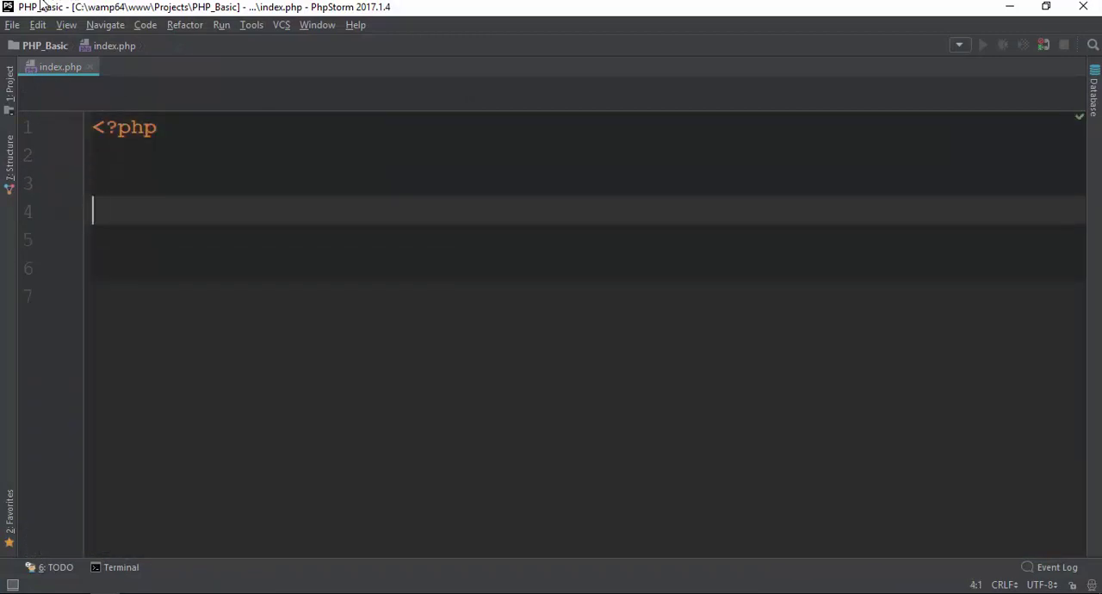
{"action": "type", "text": "?>"}
{"action": "key", "text": "Up"}
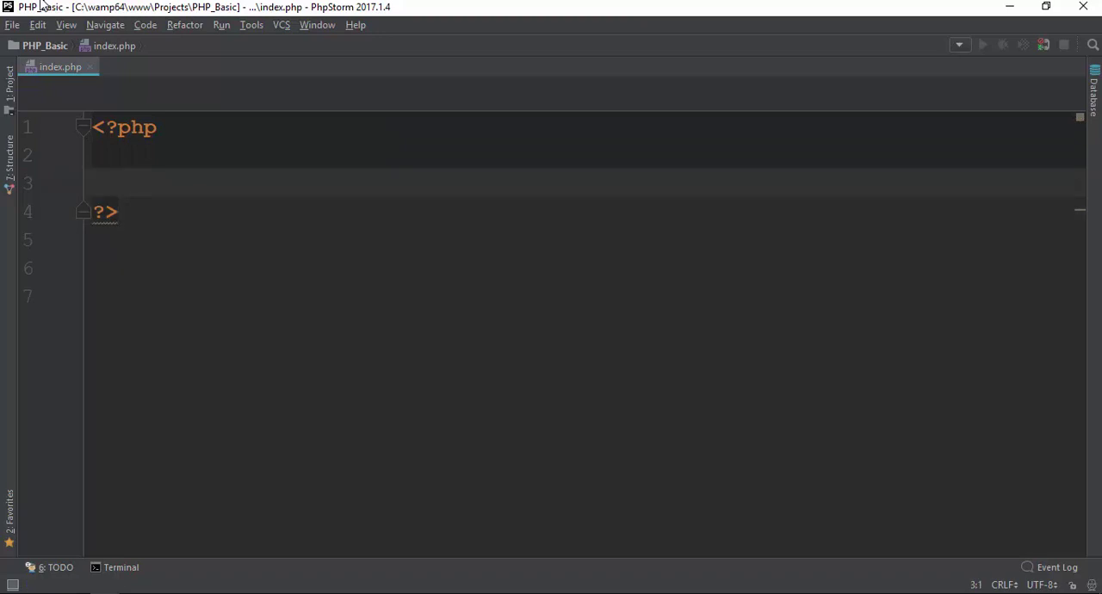
{"action": "type", "text": "$"}
{"action": "type", "text": "file = "}
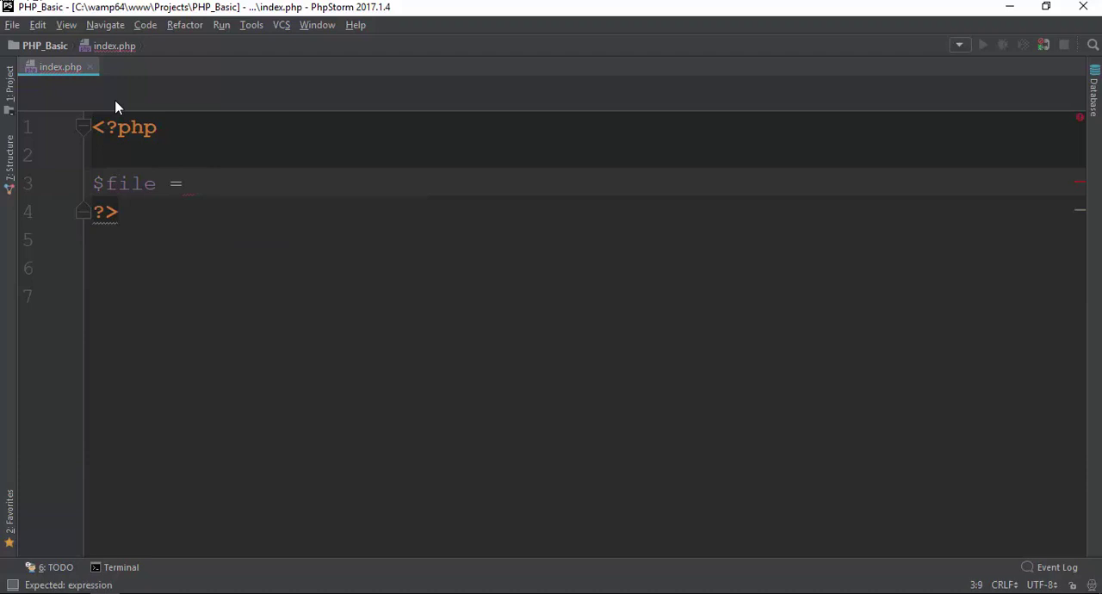
{"action": "type", "text": "\"myTe"}
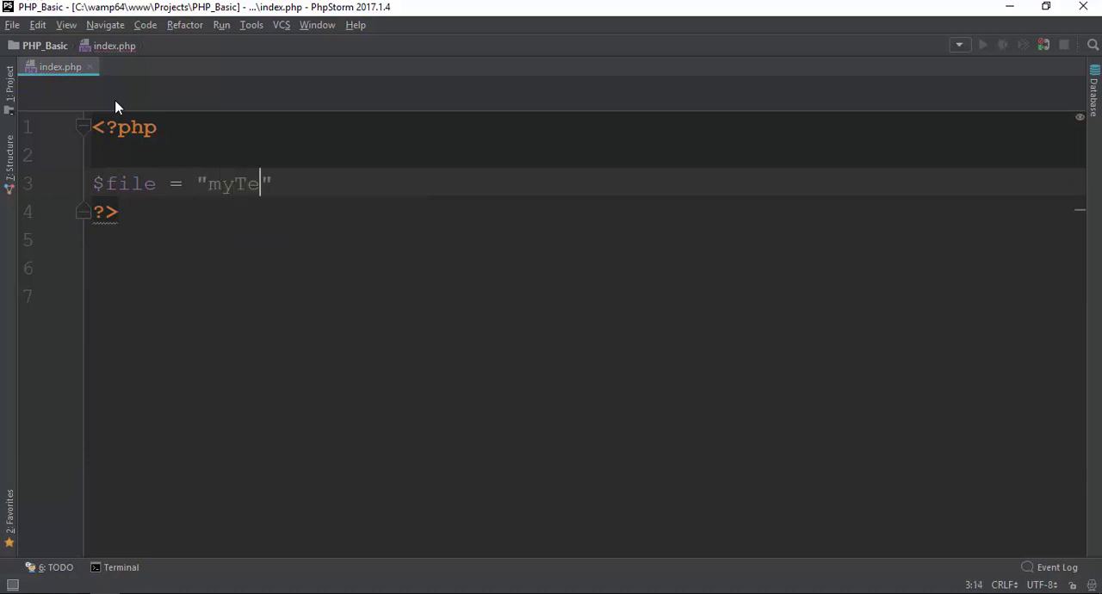
{"action": "type", "text": "stFile."}
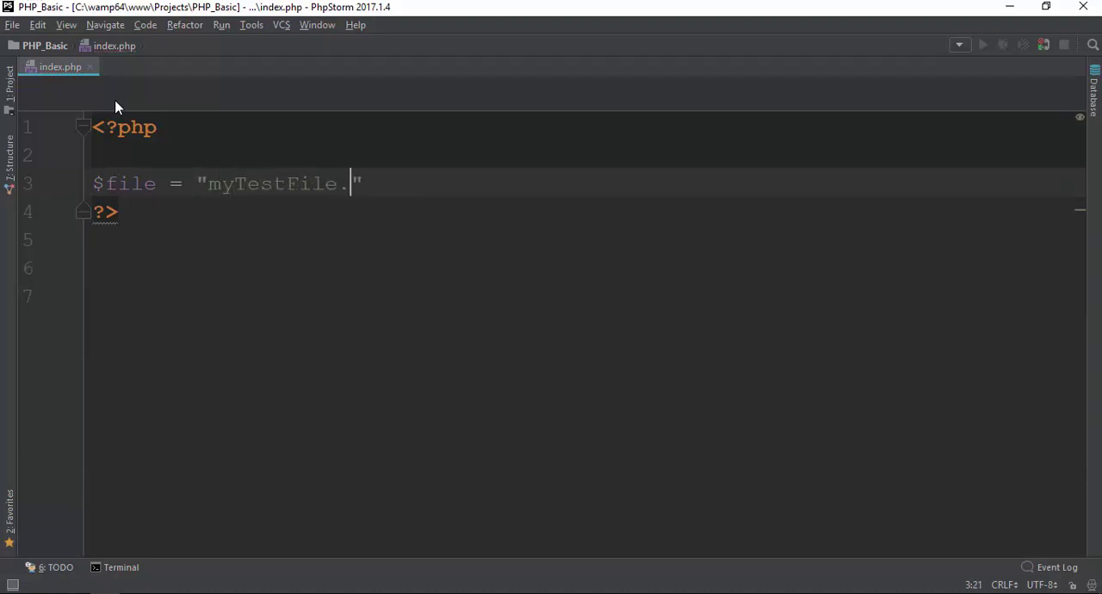
{"action": "type", "text": "txt"}
{"action": "key", "text": "Right"}
{"action": "type", "text": ";"}
{"action": "key", "text": "Return"}
{"action": "key", "text": "Return"}
{"action": "key", "text": "Return"}
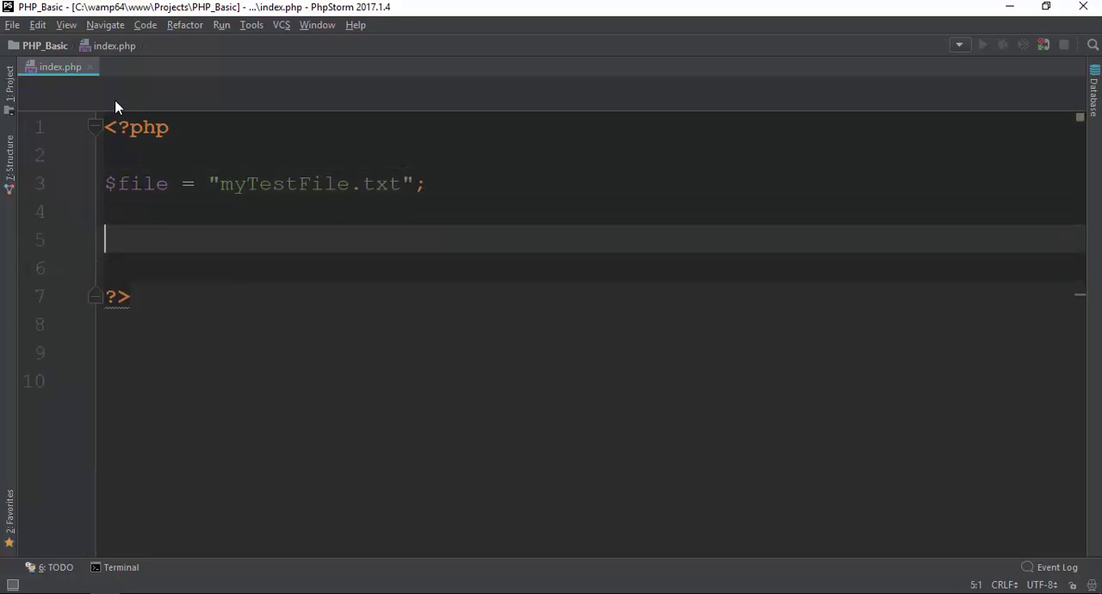
Add $handler = fopen($file, 'w'); to index.php, correcting the mode to 'w'.
{"action": "left_click", "coordinate": [9, 86]}
{"action": "left_click", "coordinate": [40, 180]}
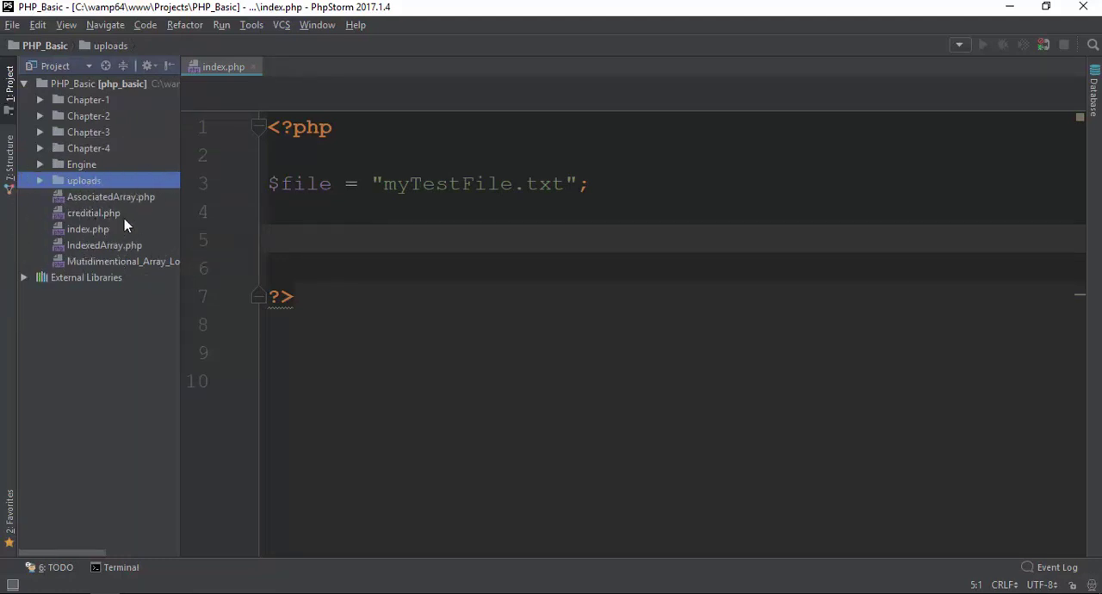
{"action": "left_click", "coordinate": [295, 215]}
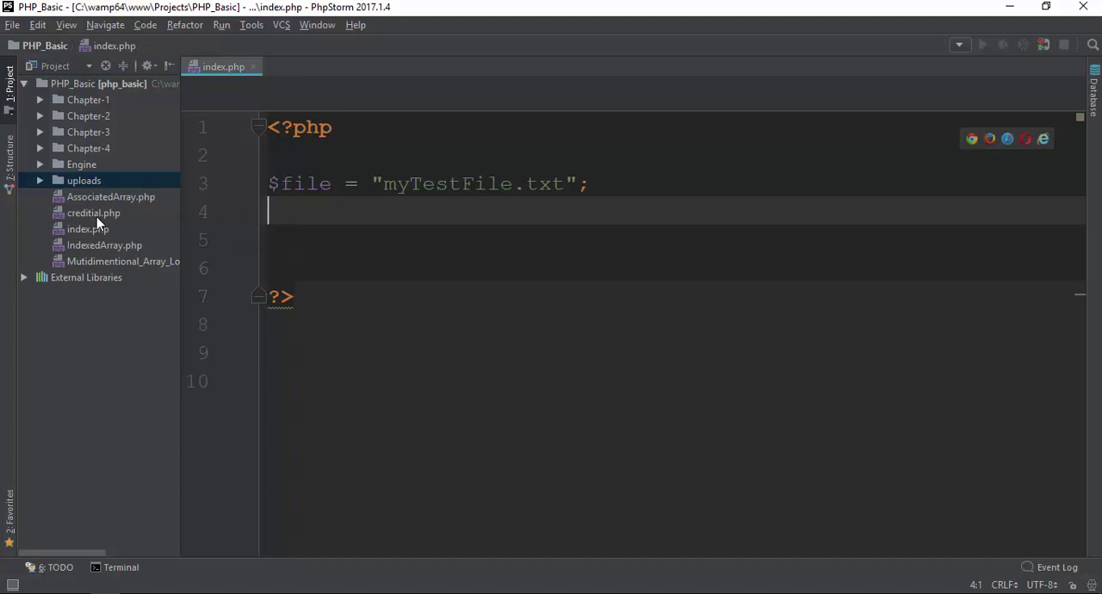
{"action": "key", "text": "Return"}
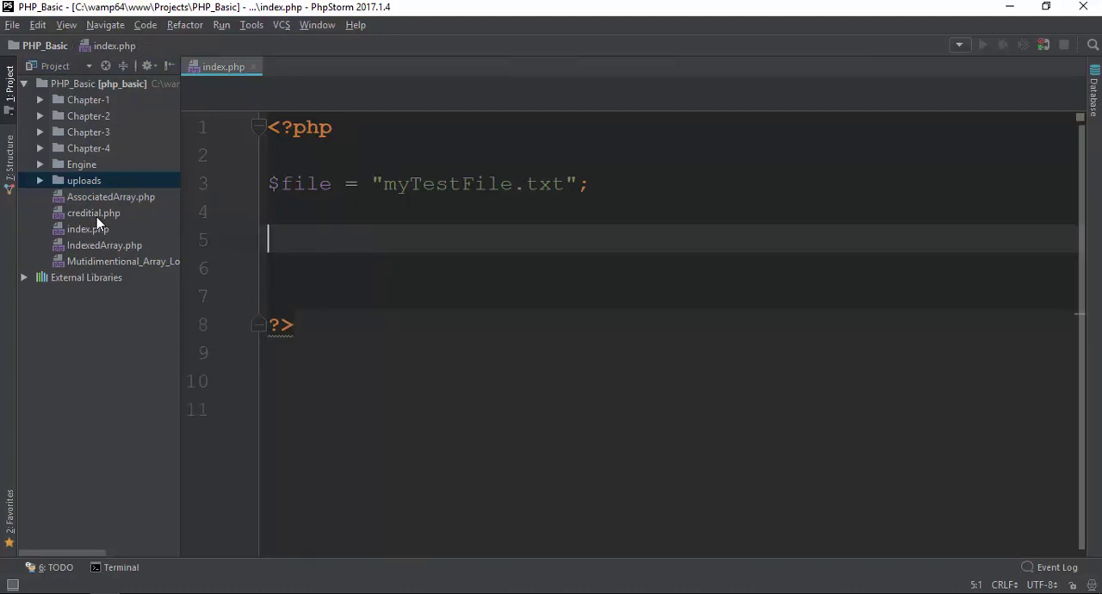
{"action": "type", "text": "$hand"}
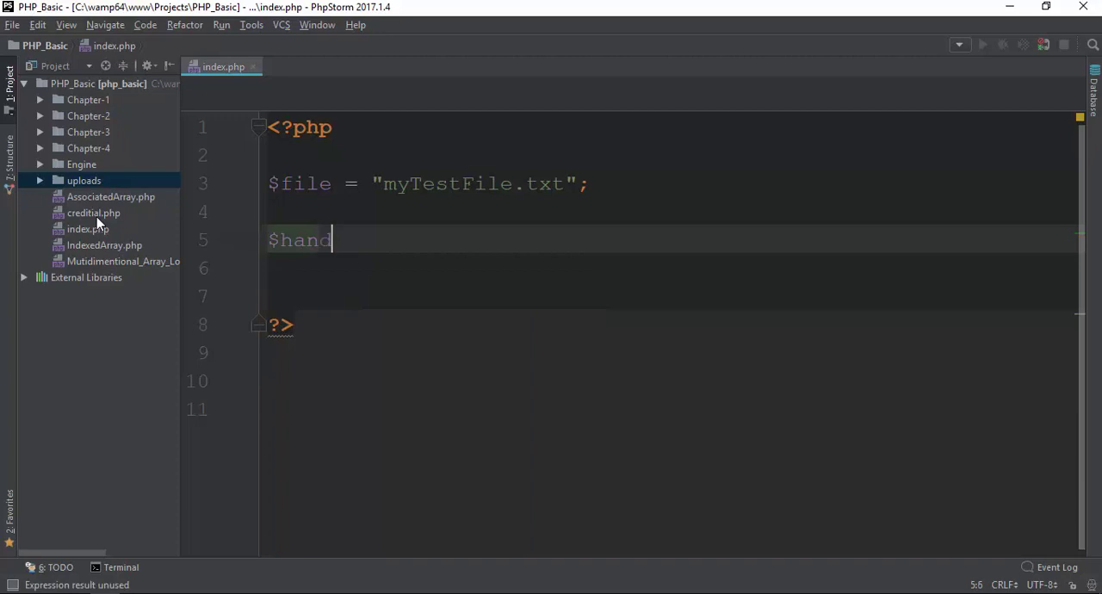
{"action": "type", "text": "ler = "}
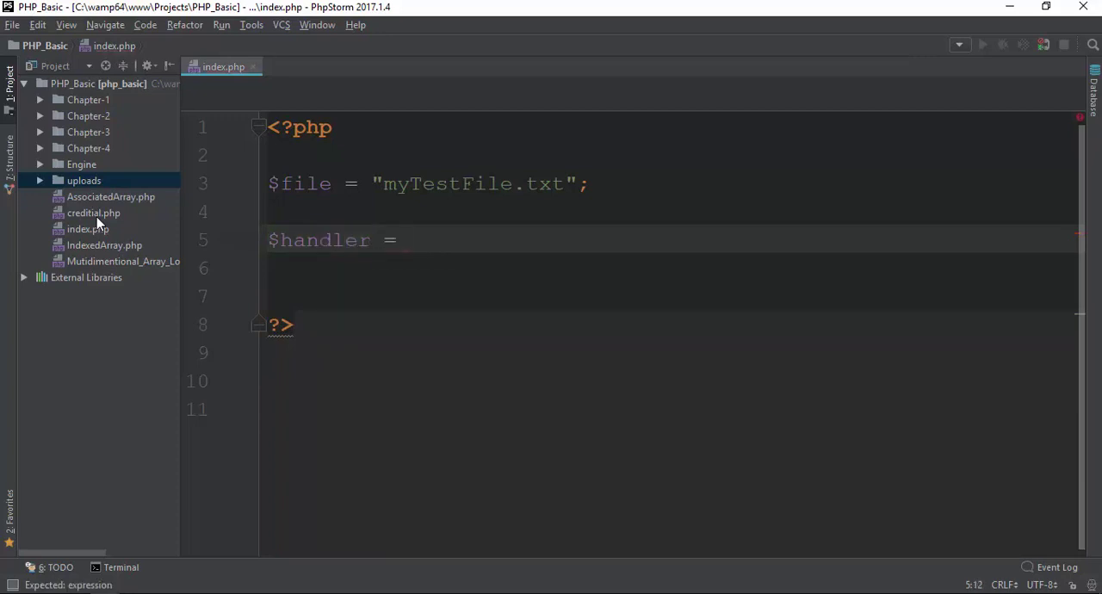
{"action": "type", "text": "fopen("}
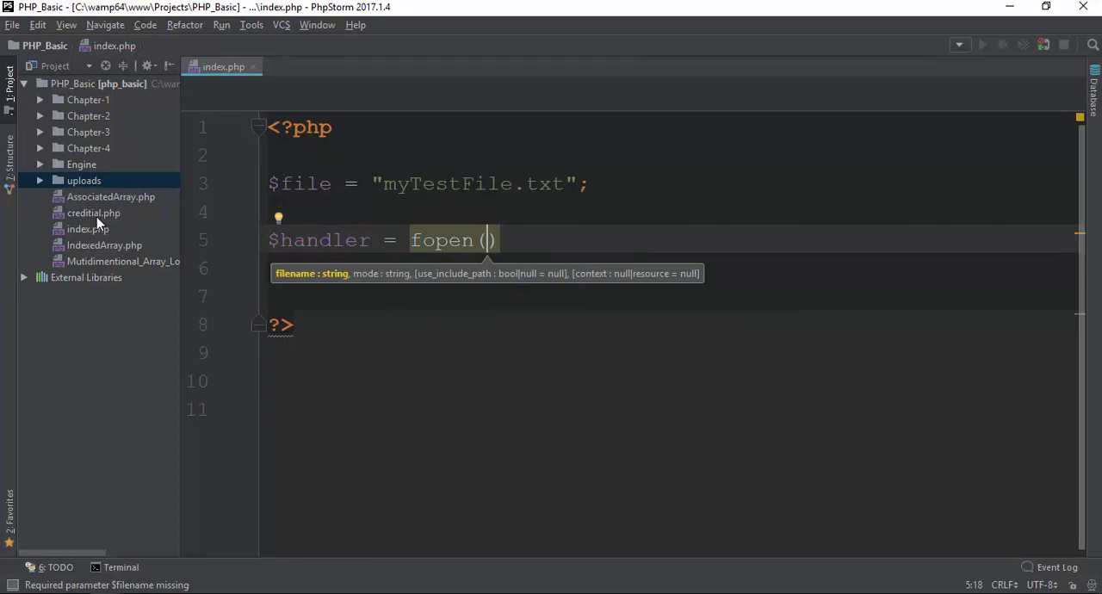
{"action": "type", "text": "$file,"}
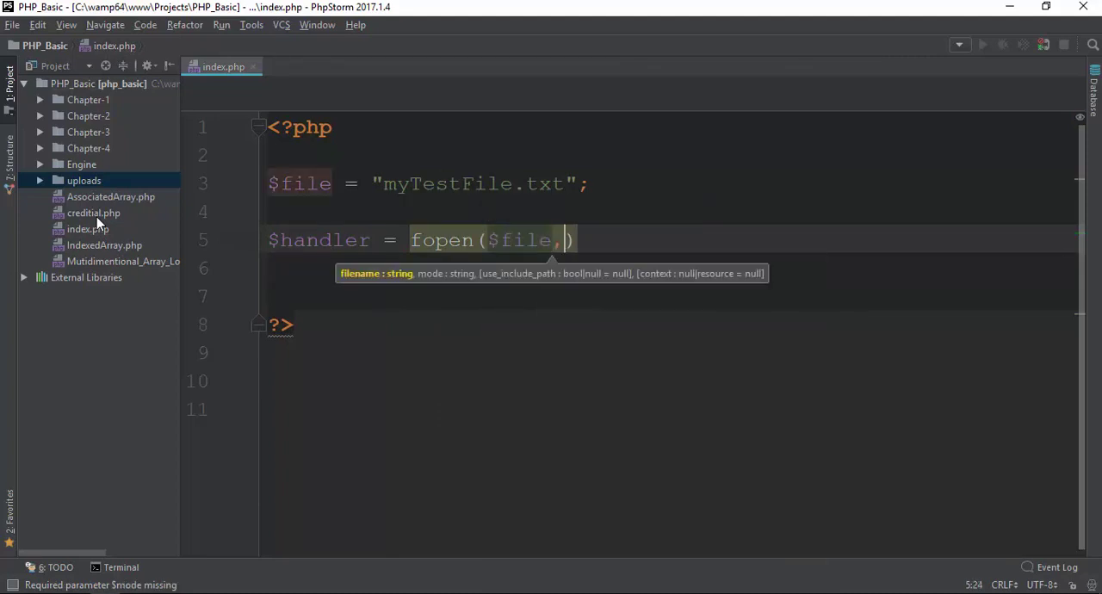
{"action": "type", "text": "'"}
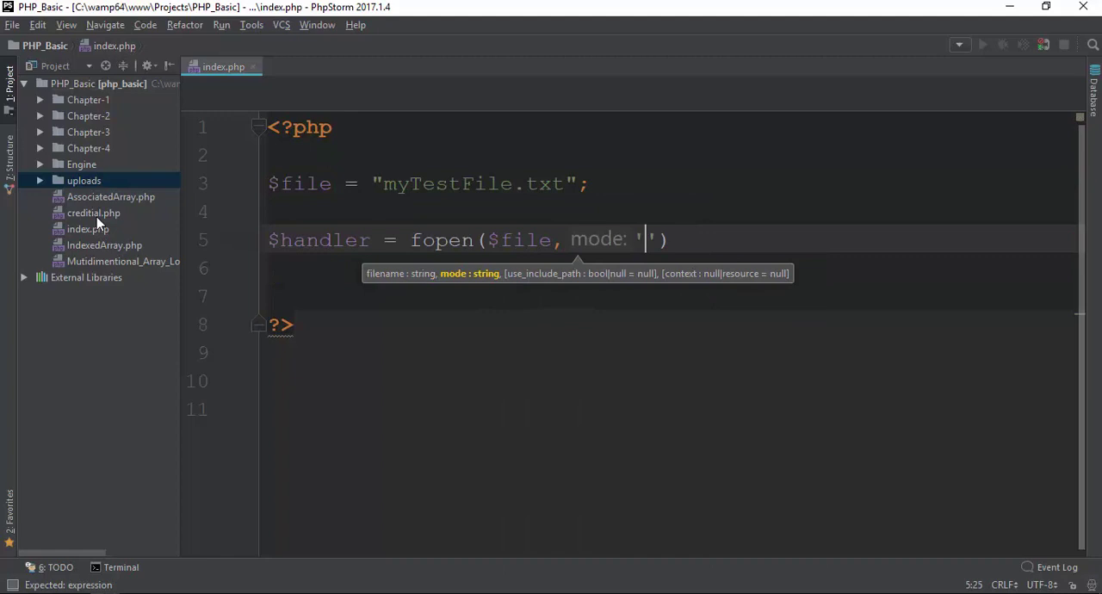
{"action": "type", "text": "w"}
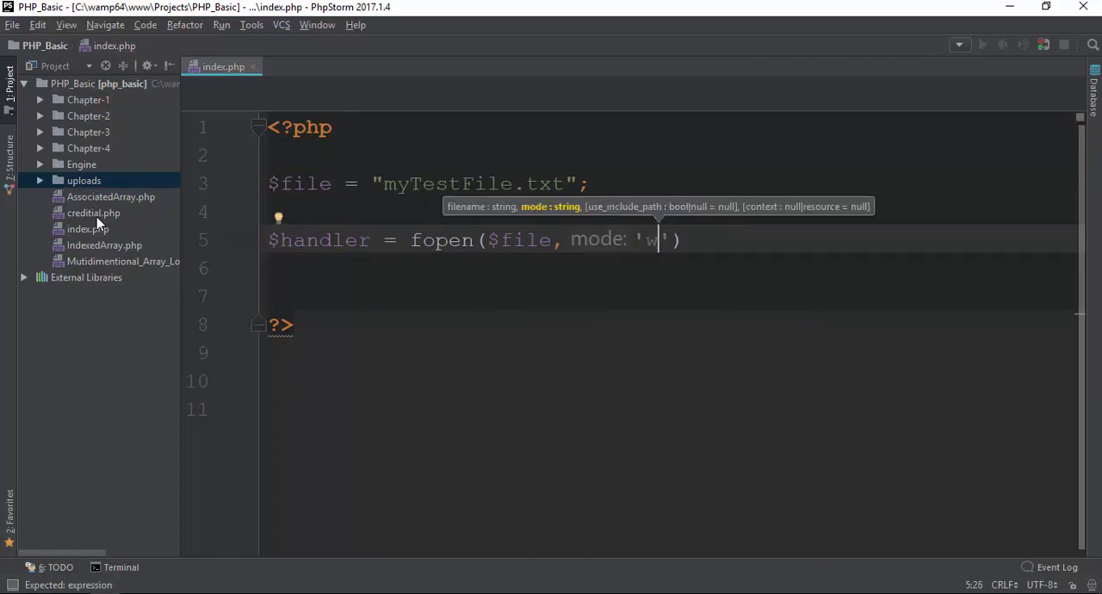
{"action": "key", "text": "BackSpace"}
{"action": "type", "text": "a"}
{"action": "key", "text": "BackSpace"}
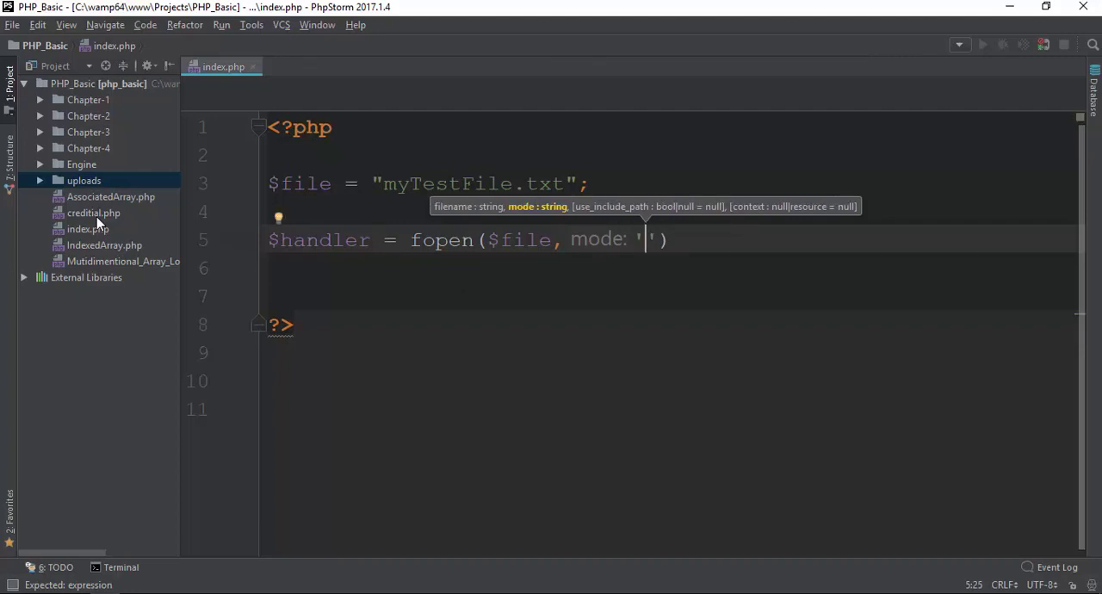
{"action": "type", "text": "w"}
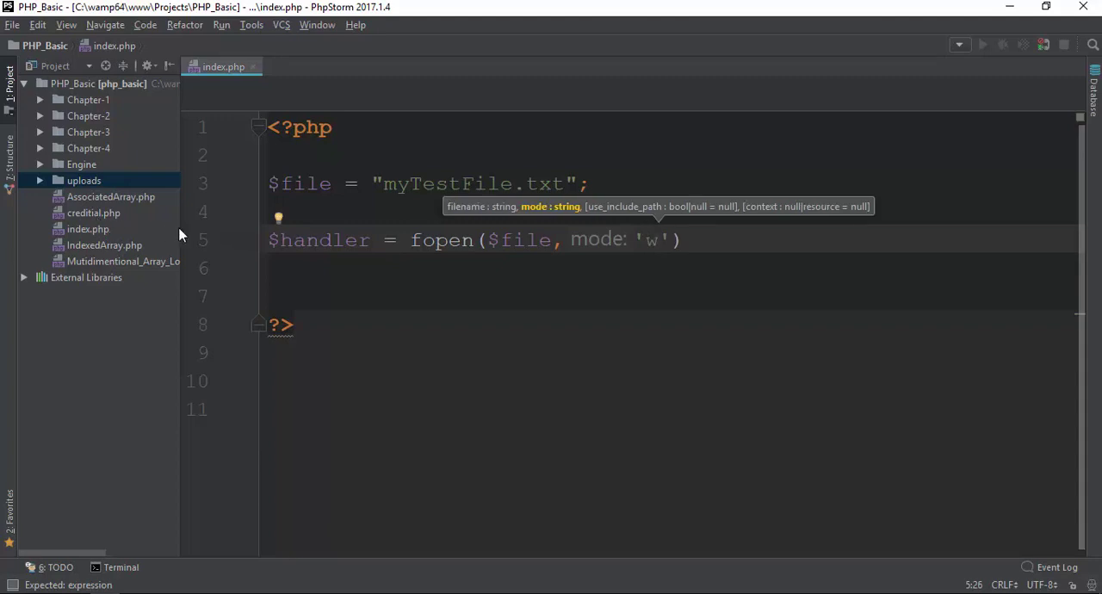
{"action": "left_click", "coordinate": [712, 241]}
{"action": "type", "text": ";"}
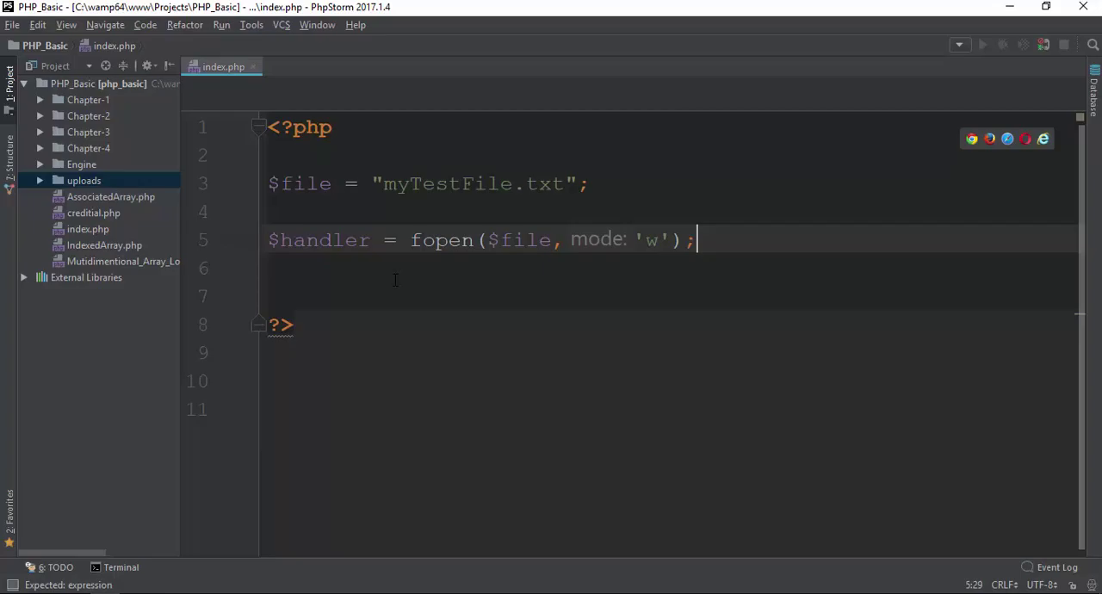
Run index.php in the browser, then select the created myTestFile.txt in the project.
{"action": "key", "text": "alt+Tab"}
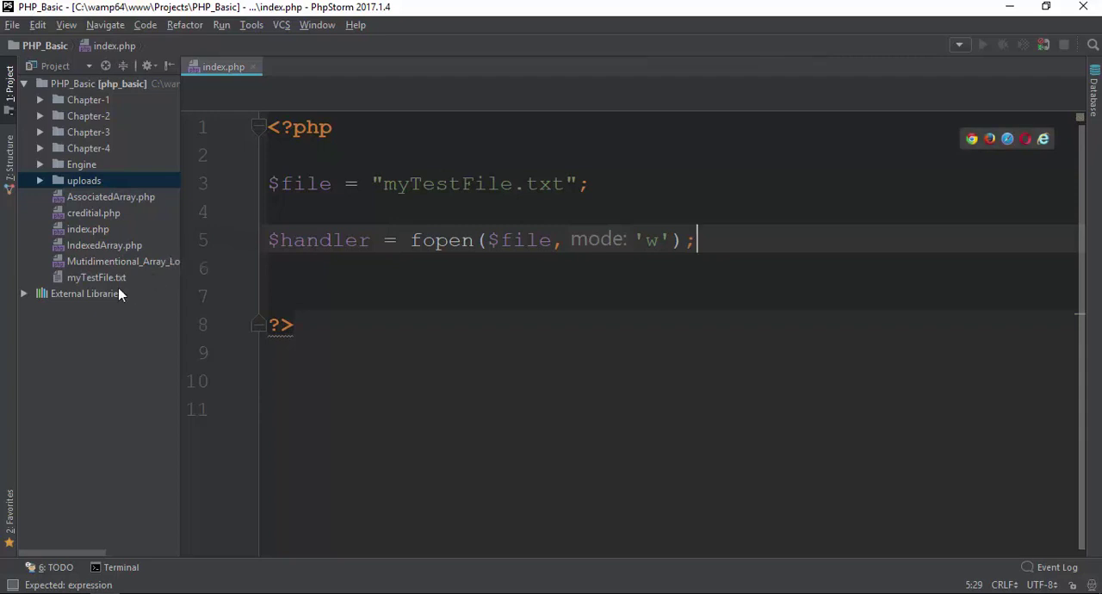
{"action": "left_click", "coordinate": [96, 277]}
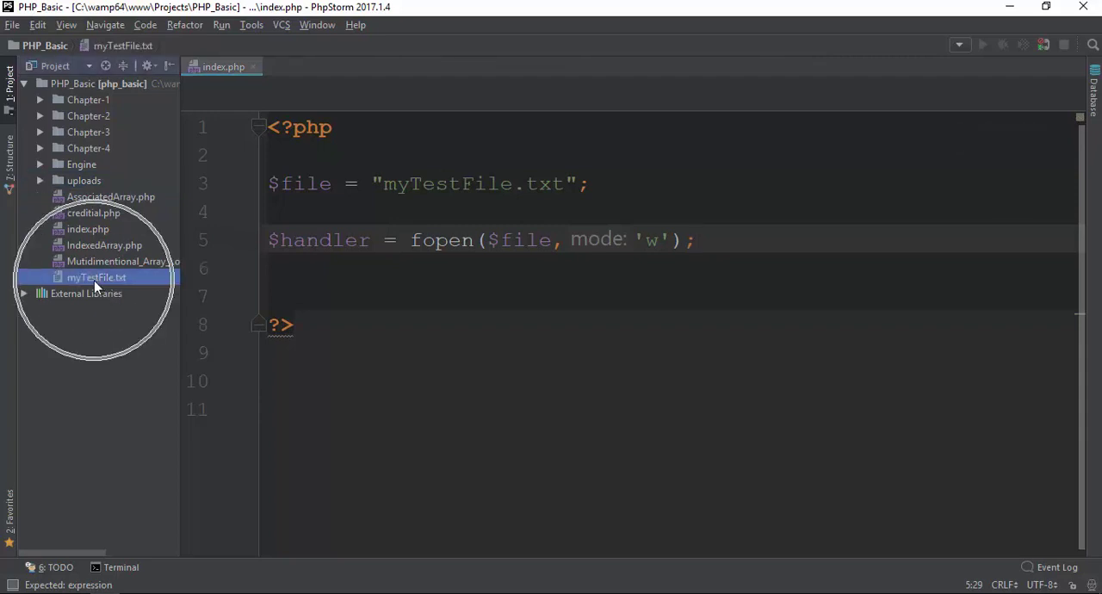
{"action": "left_click", "coordinate": [93, 277]}
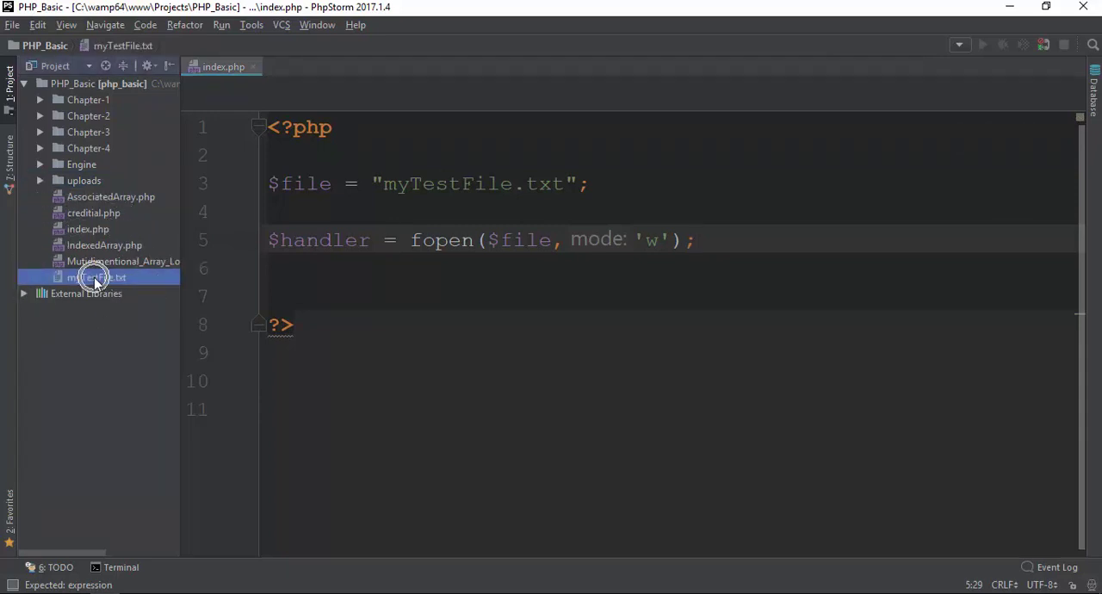
{"action": "left_click_drag", "start_coordinate": [412, 240], "coordinate": [698, 241]}
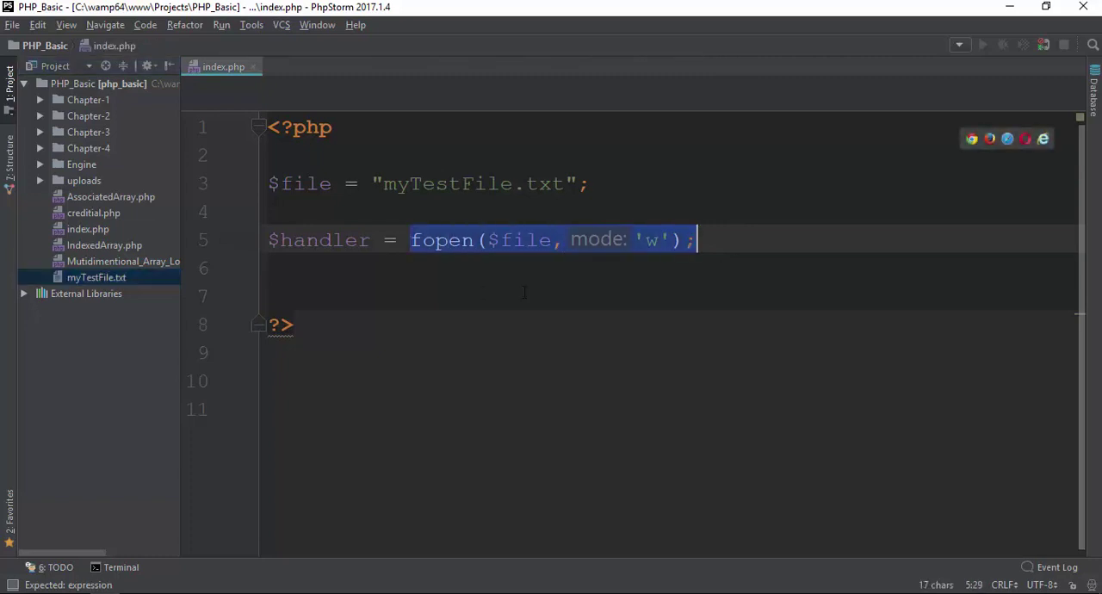
{"action": "left_click", "coordinate": [97, 277]}
Delete myTestFile.txt and clear the code lines inside index.php's PHP block.
{"action": "key", "text": "Delete"}
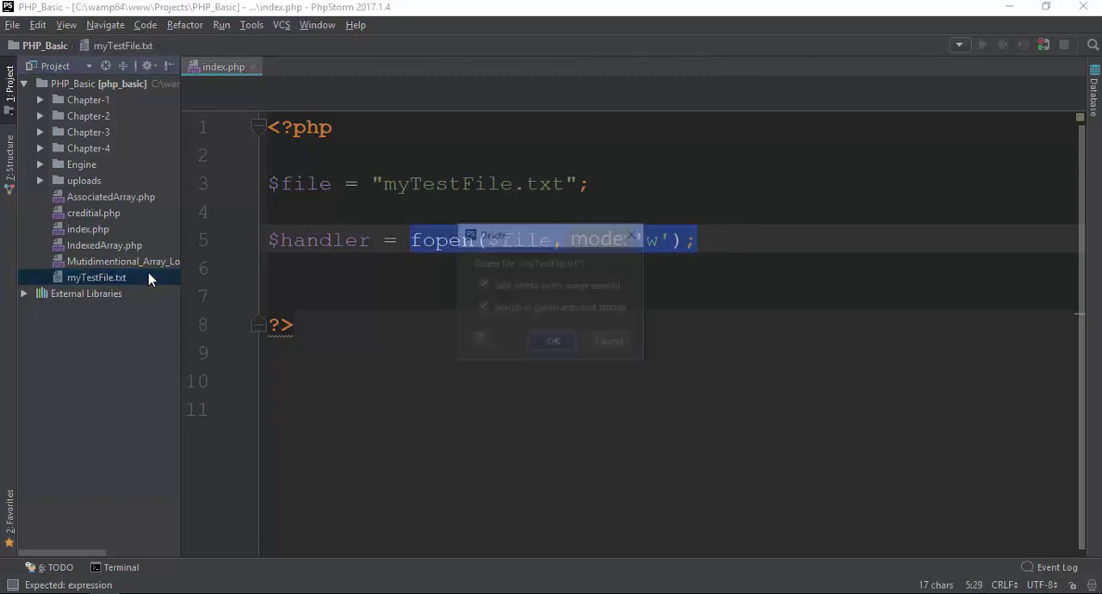
{"action": "left_click", "coordinate": [554, 342]}
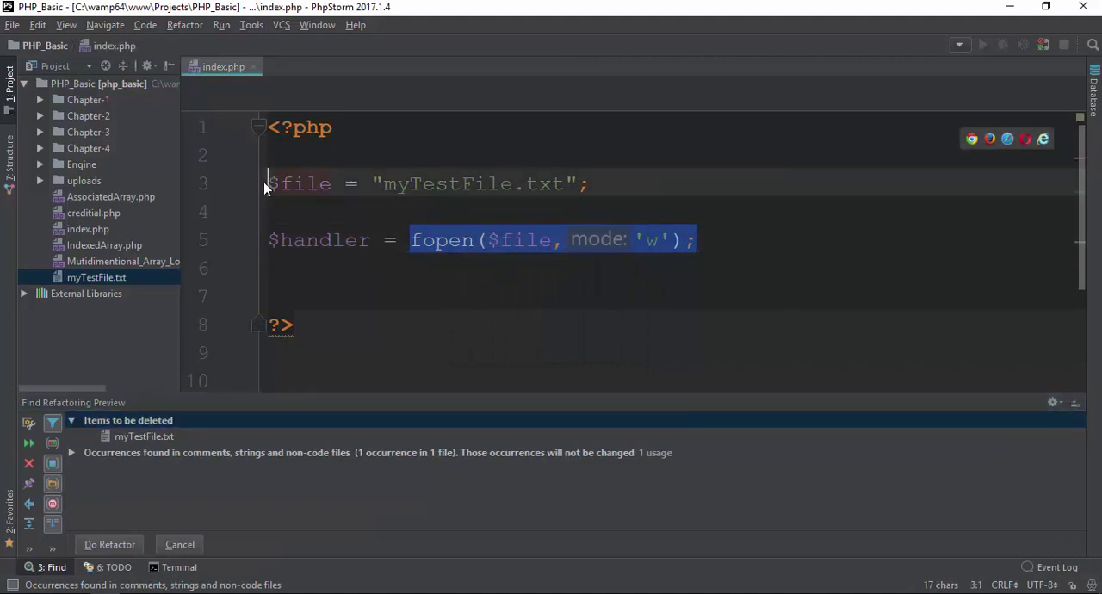
{"action": "left_click_drag", "start_coordinate": [551, 240], "coordinate": [269, 183]}
{"action": "left_click_drag", "start_coordinate": [412, 240], "coordinate": [268, 183]}
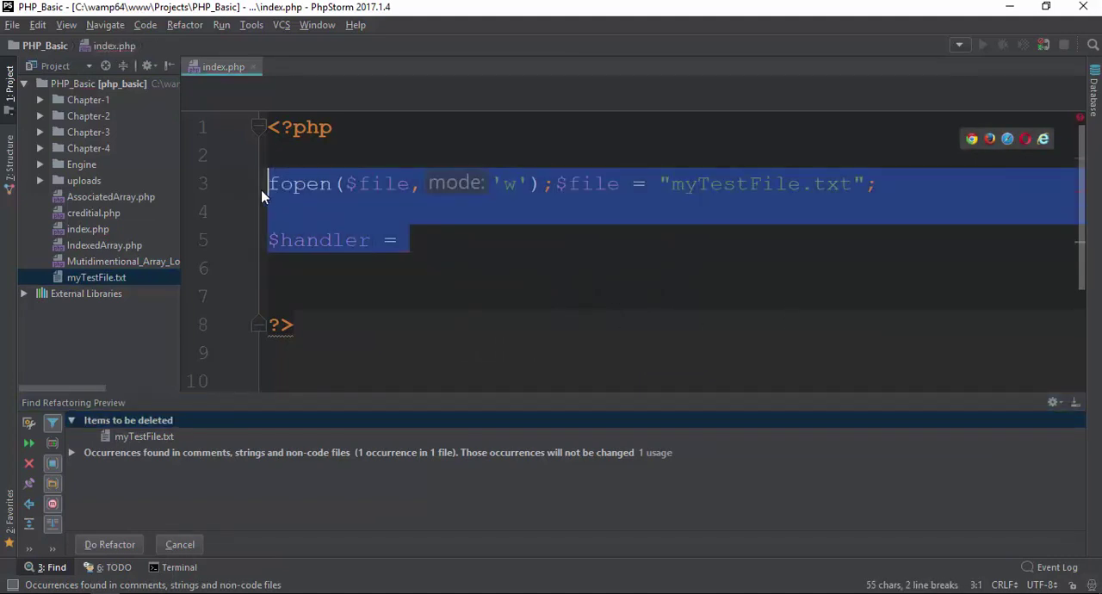
{"action": "key", "text": "Delete"}
Delete myTestFile.txt from the project again, confirming with OK.
{"action": "left_click", "coordinate": [97, 277]}
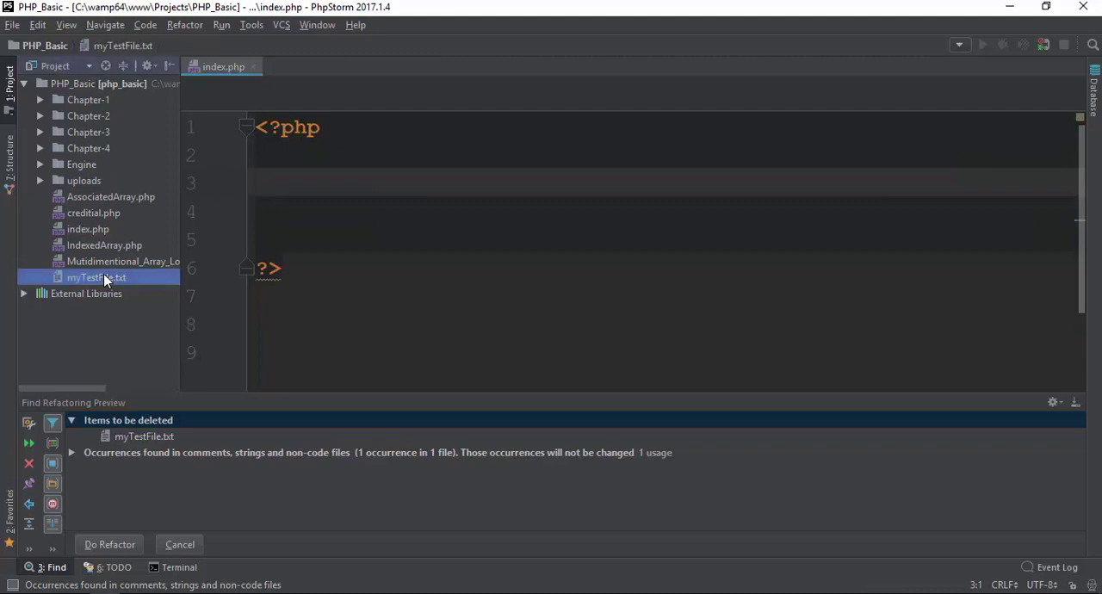
{"action": "key", "text": "Delete"}
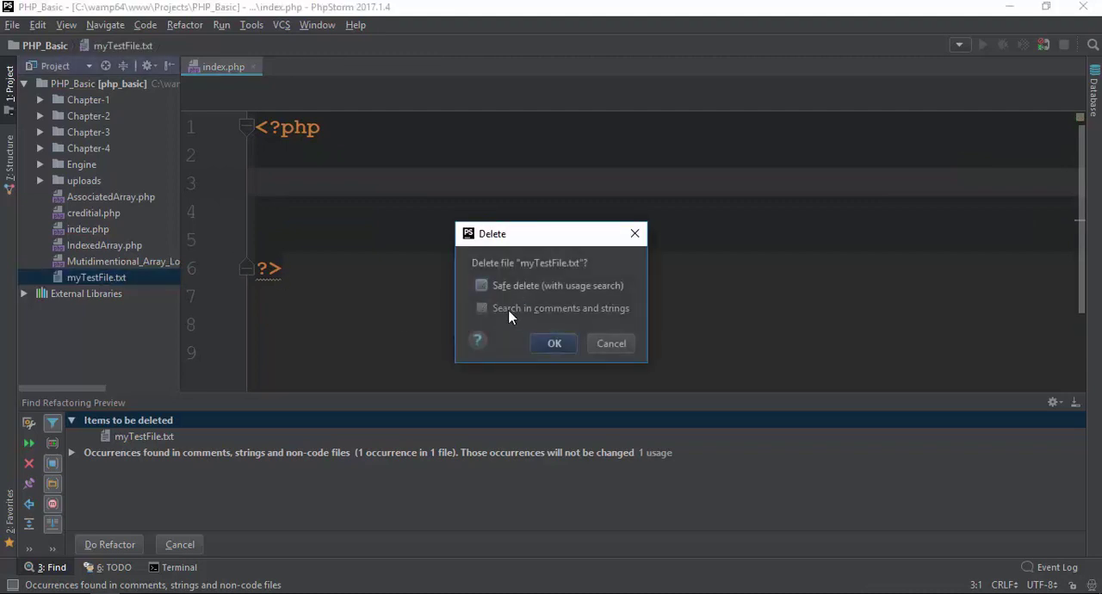
{"action": "left_click", "coordinate": [555, 342]}
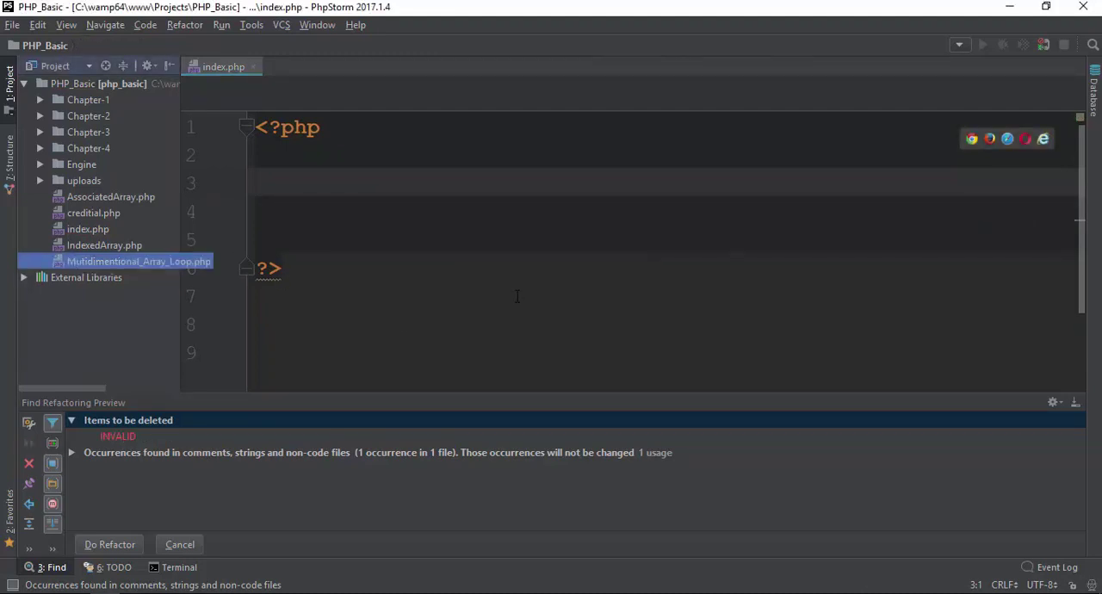
Begin retyping line 3 as $file = "MyTestFile.txt"; using double quotes.
{"action": "left_click", "coordinate": [287, 174]}
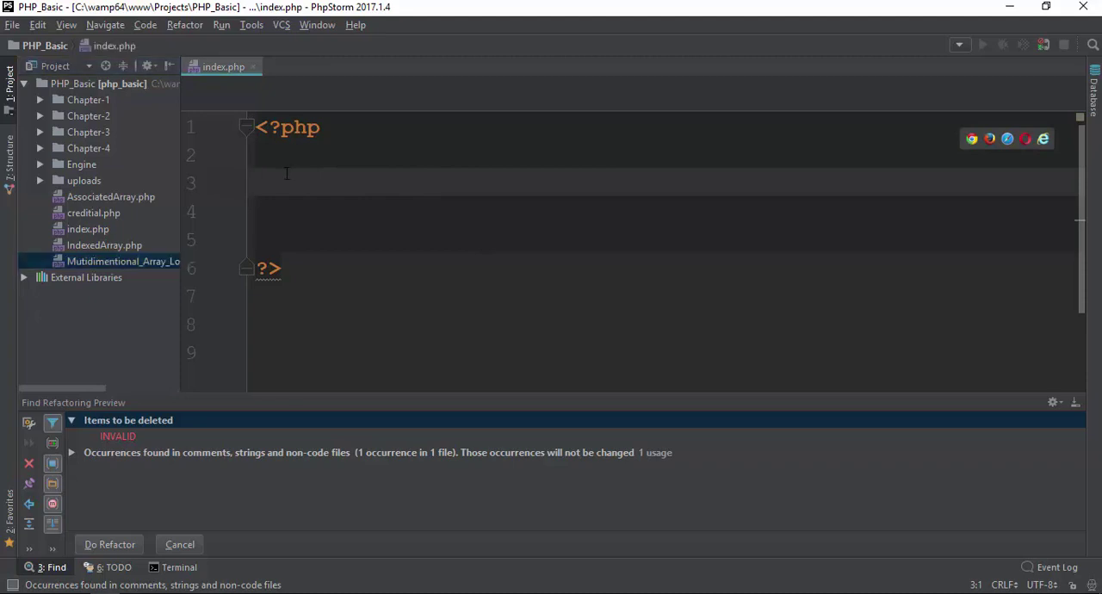
{"action": "type", "text": "$file "}
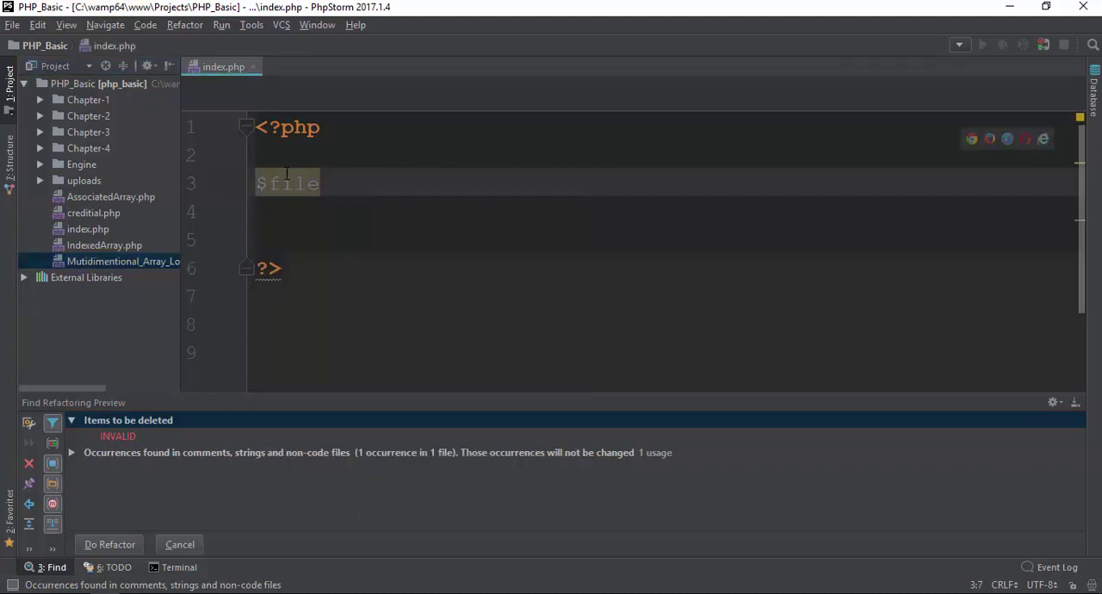
{"action": "type", "text": "= '"}
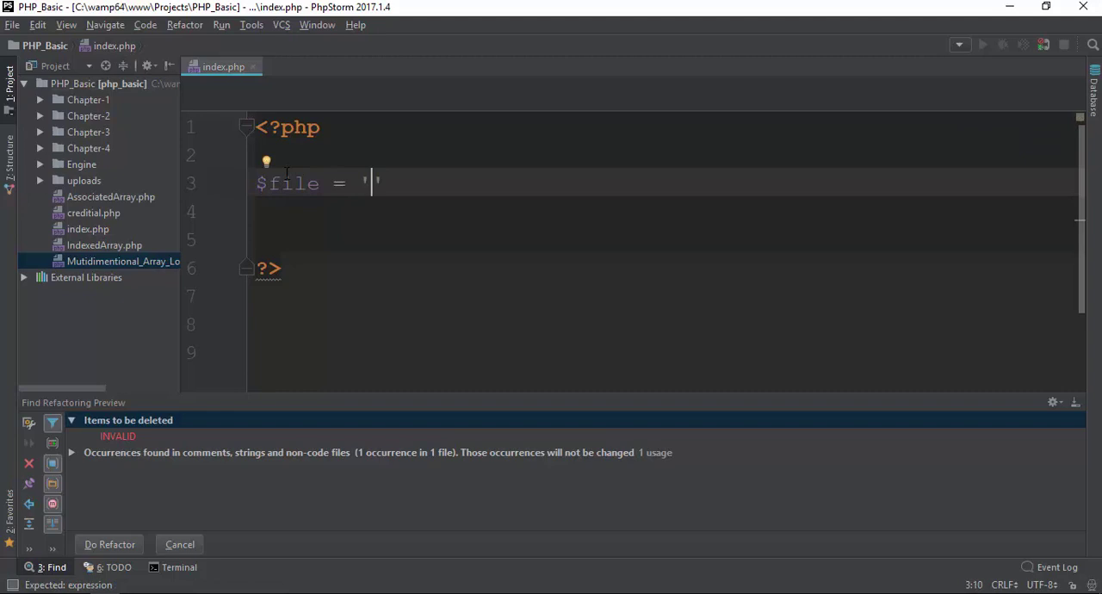
{"action": "key", "text": "BackSpace"}
{"action": "type", "text": "\""}
{"action": "type", "text": "MyTestFile"}
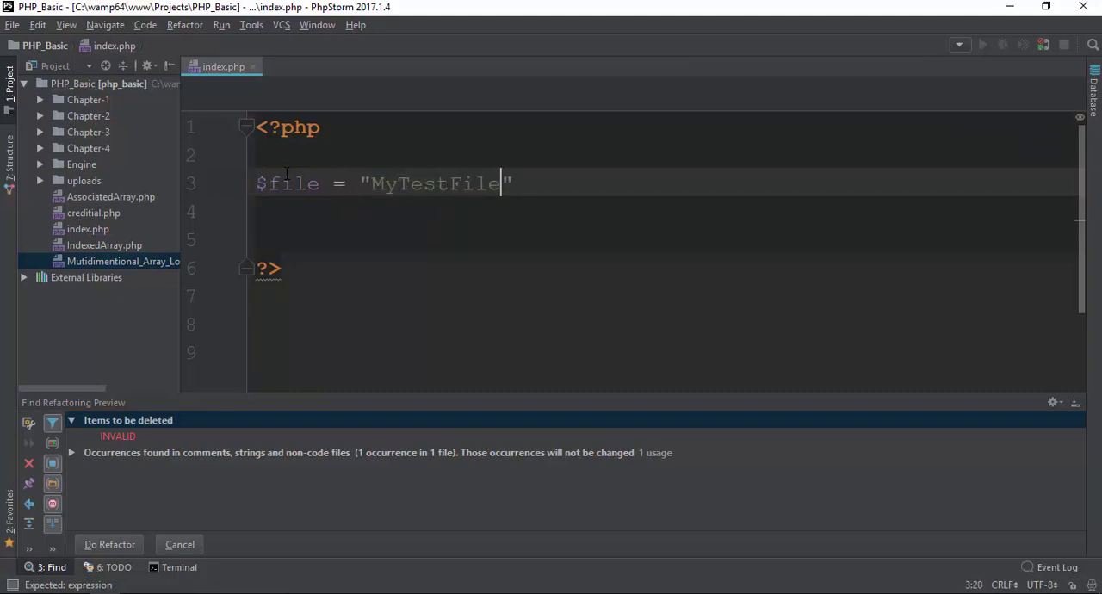
{"action": "type", "text": ".txt\""}
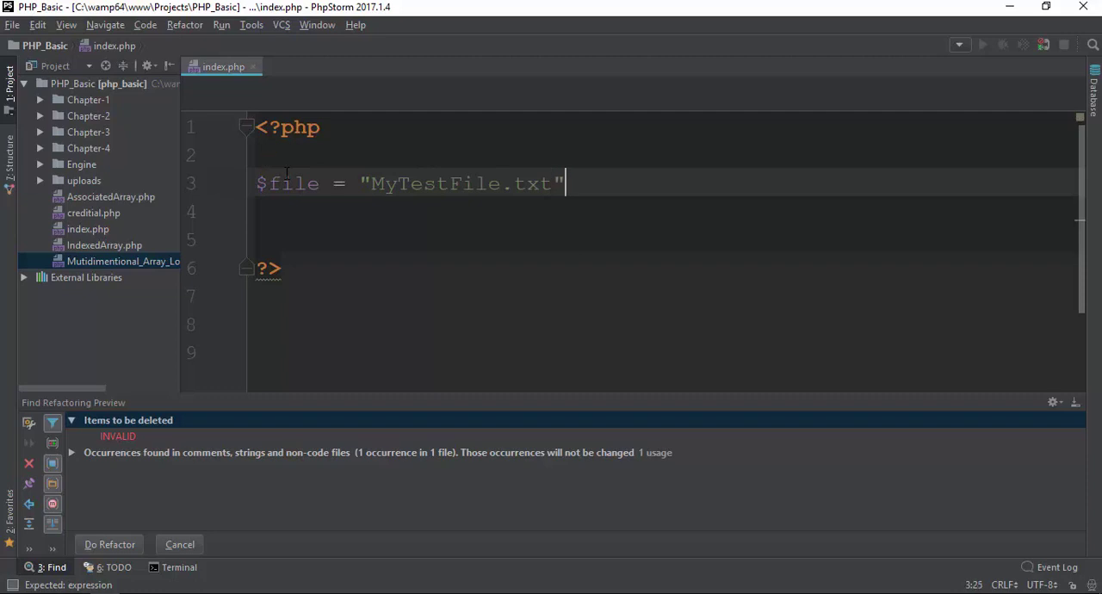